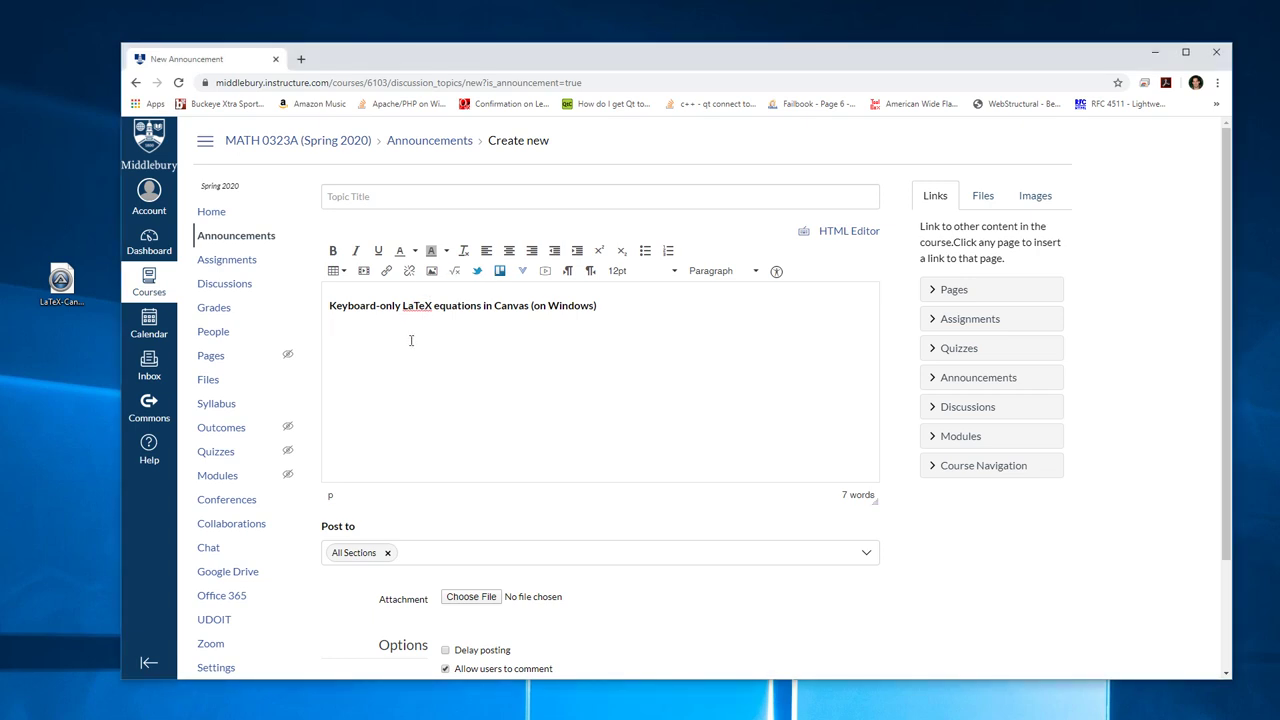
# - Write "A function" below the heading and insert the inline LaTeX equation f:X\to Y after it
pyautogui.write('A function')
pyautogui.click(455, 277)
pyautogui.click(509, 432)
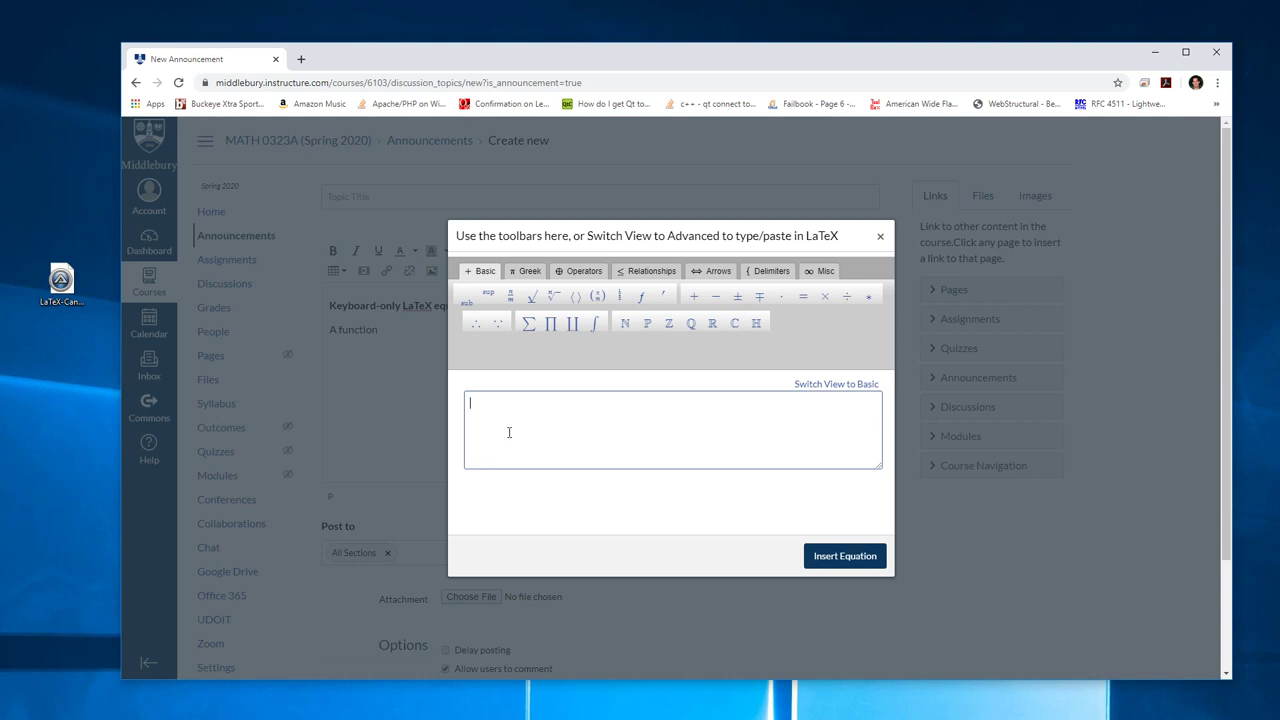
pyautogui.write('f:')
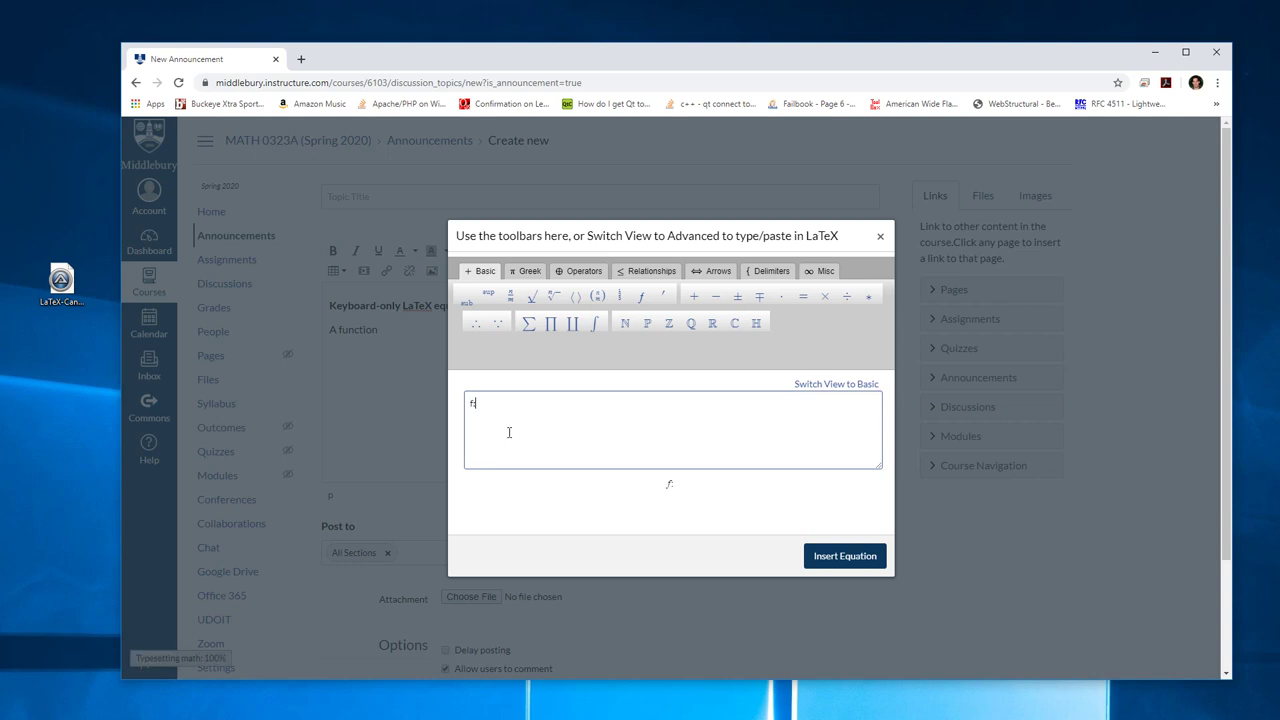
pyautogui.write('X\to U')
pyautogui.press('BackSpace')
pyautogui.write('Y')
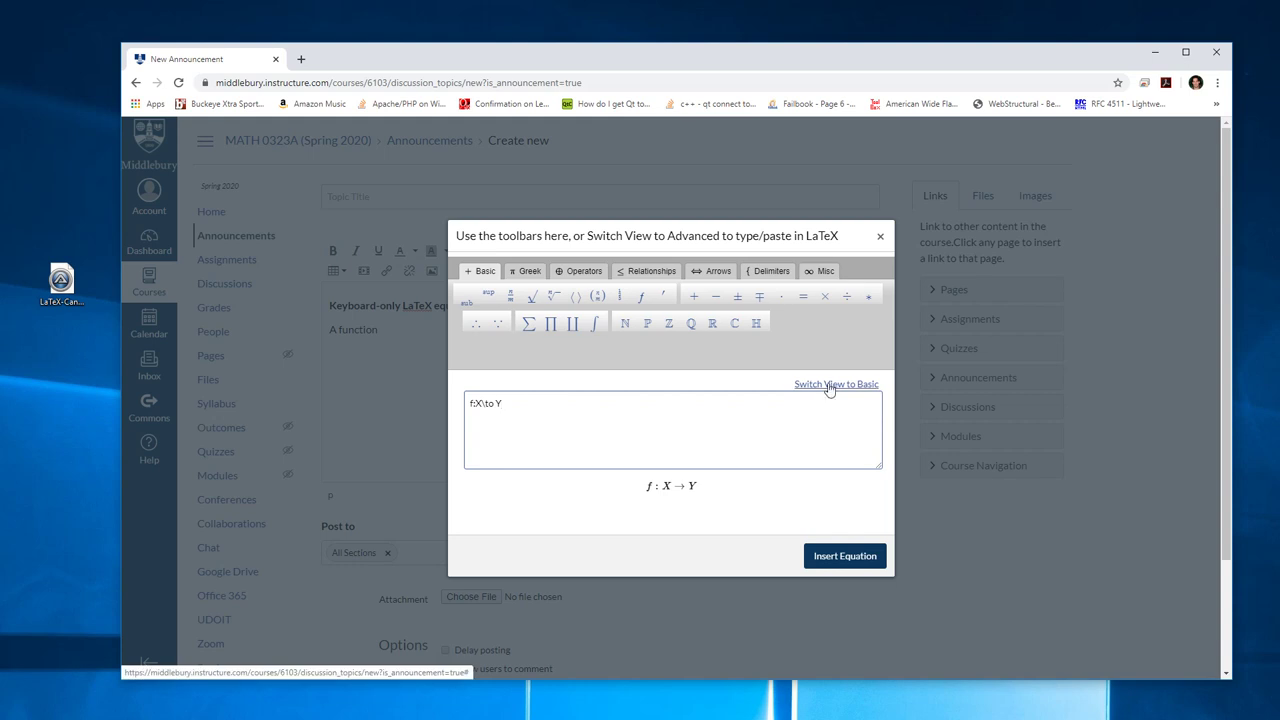
pyautogui.click(846, 555)
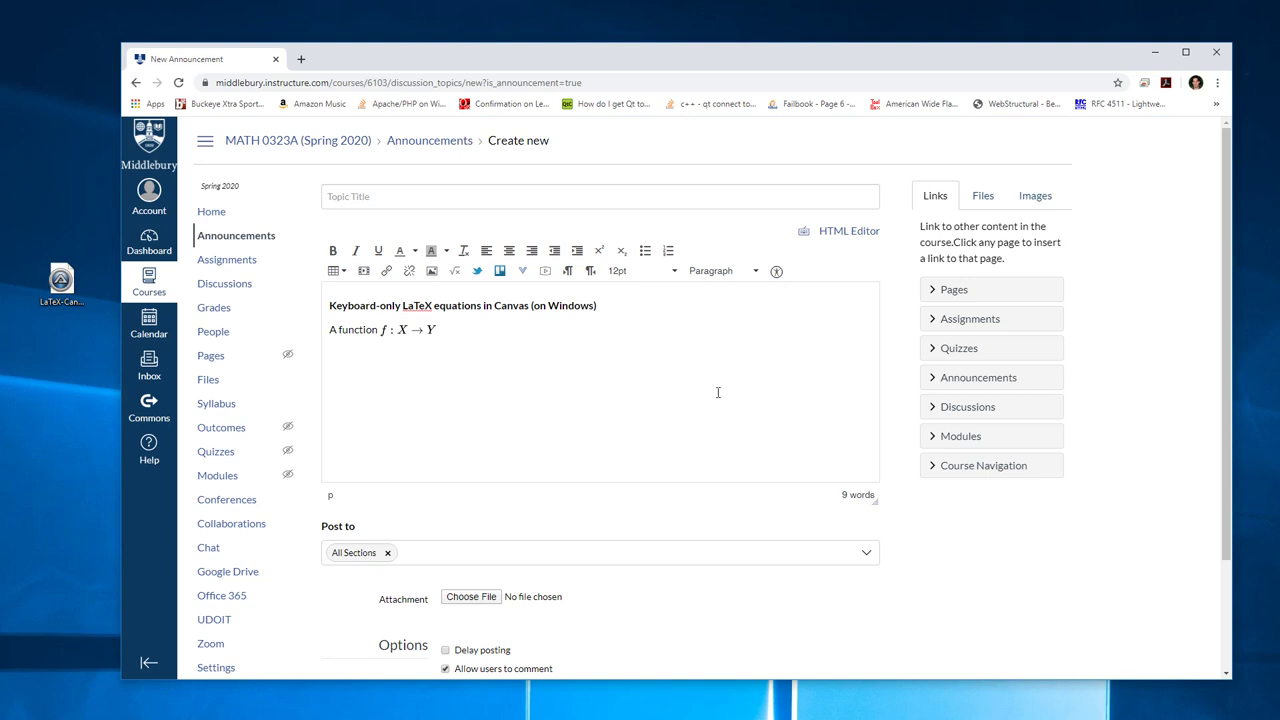
# - Delete the inserted equation and start the LaTeX-Canvas.au3 desktop script, registering its button and text-entry positions with the equation editor
pyautogui.press('BackSpace')
pyautogui.click(62, 283)
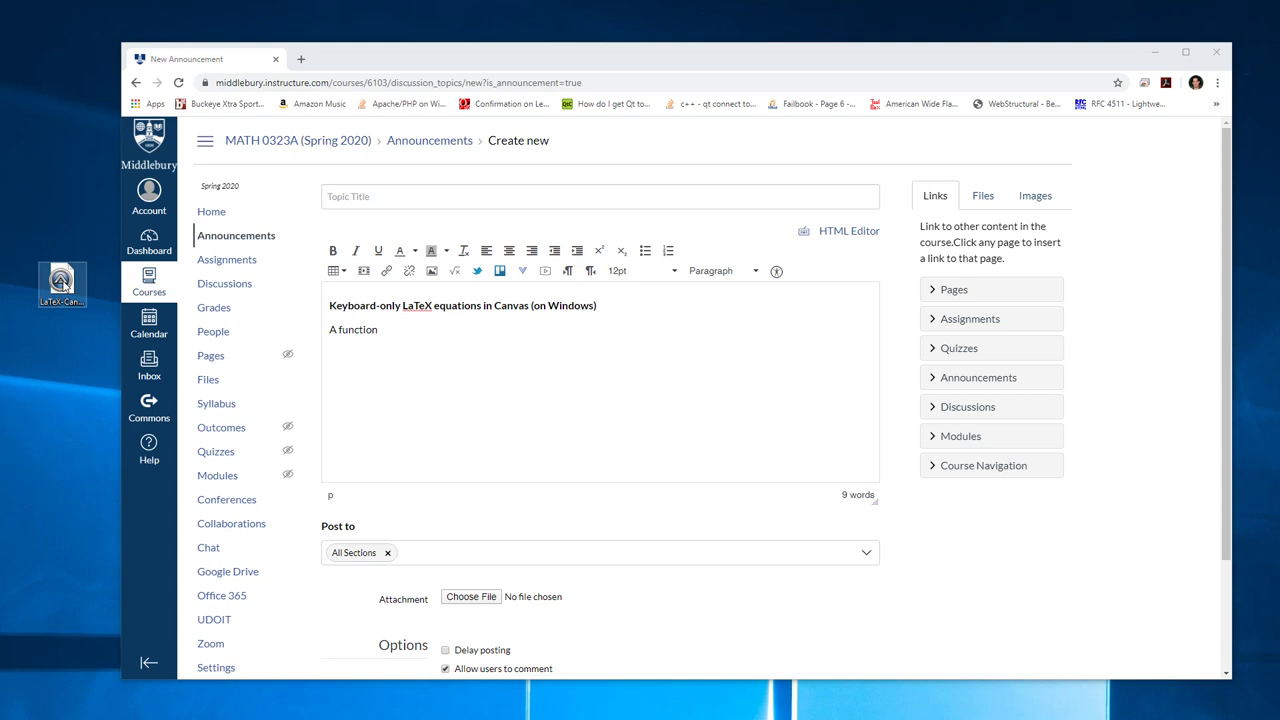
pyautogui.click(62, 283)
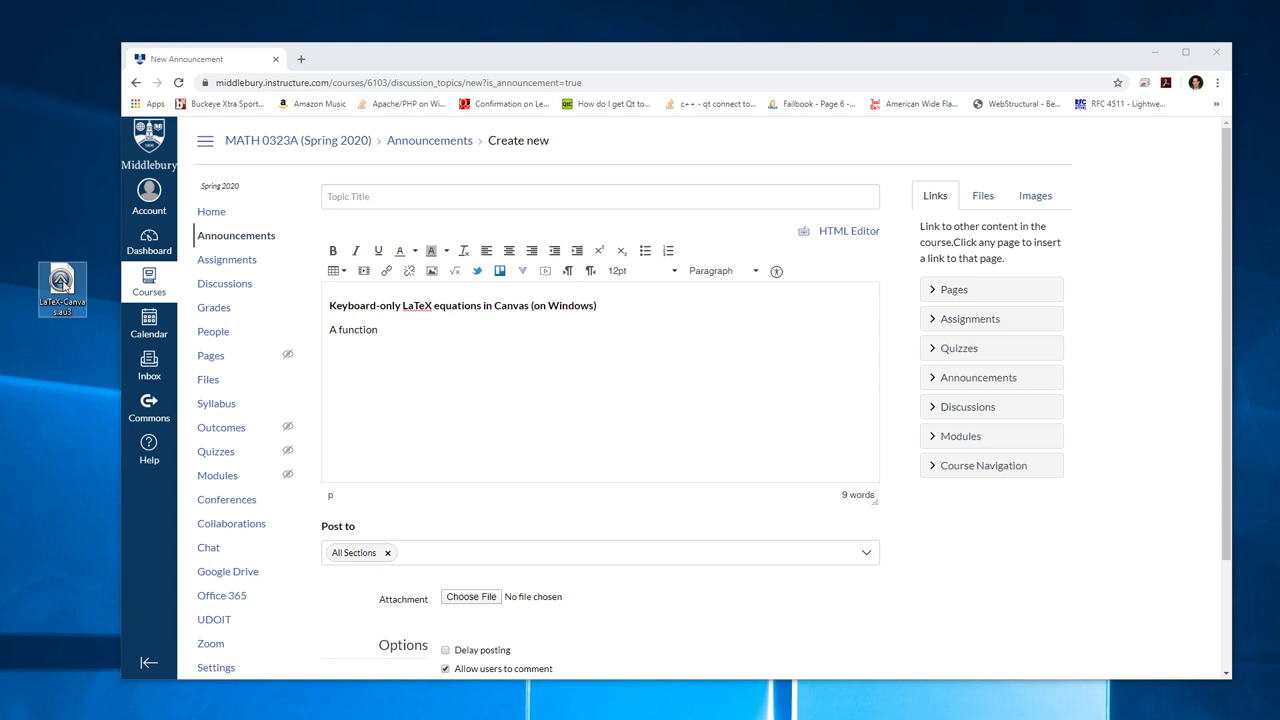
pyautogui.click(456, 276)
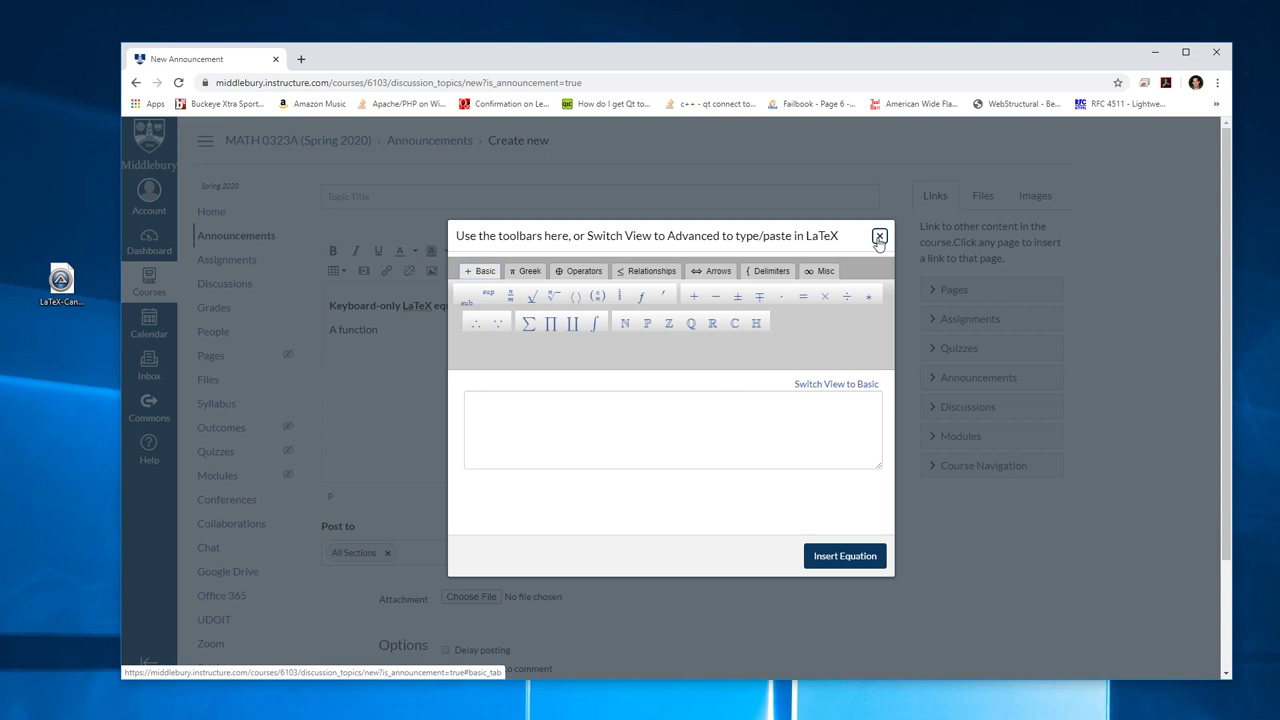
pyautogui.click(879, 237)
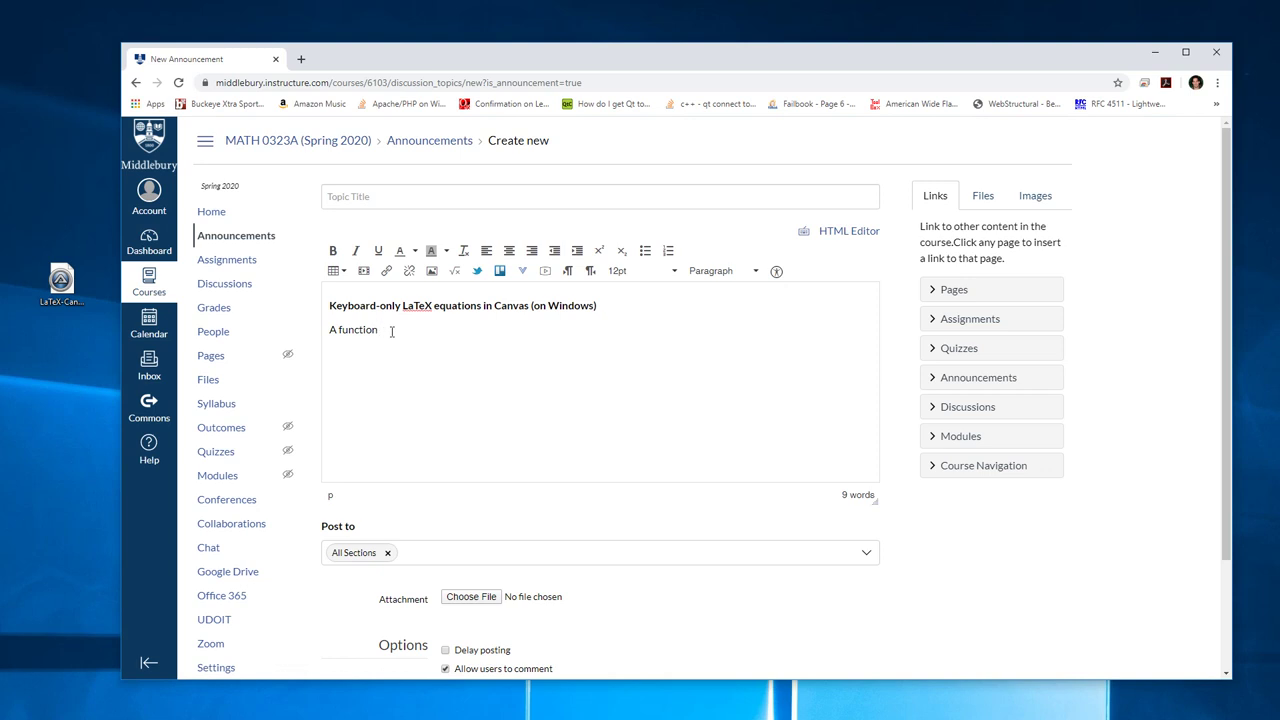
# - Insert the inline LaTeX equation f:X\to Y~ after "A function" with the equation editor
pyautogui.click(455, 271)
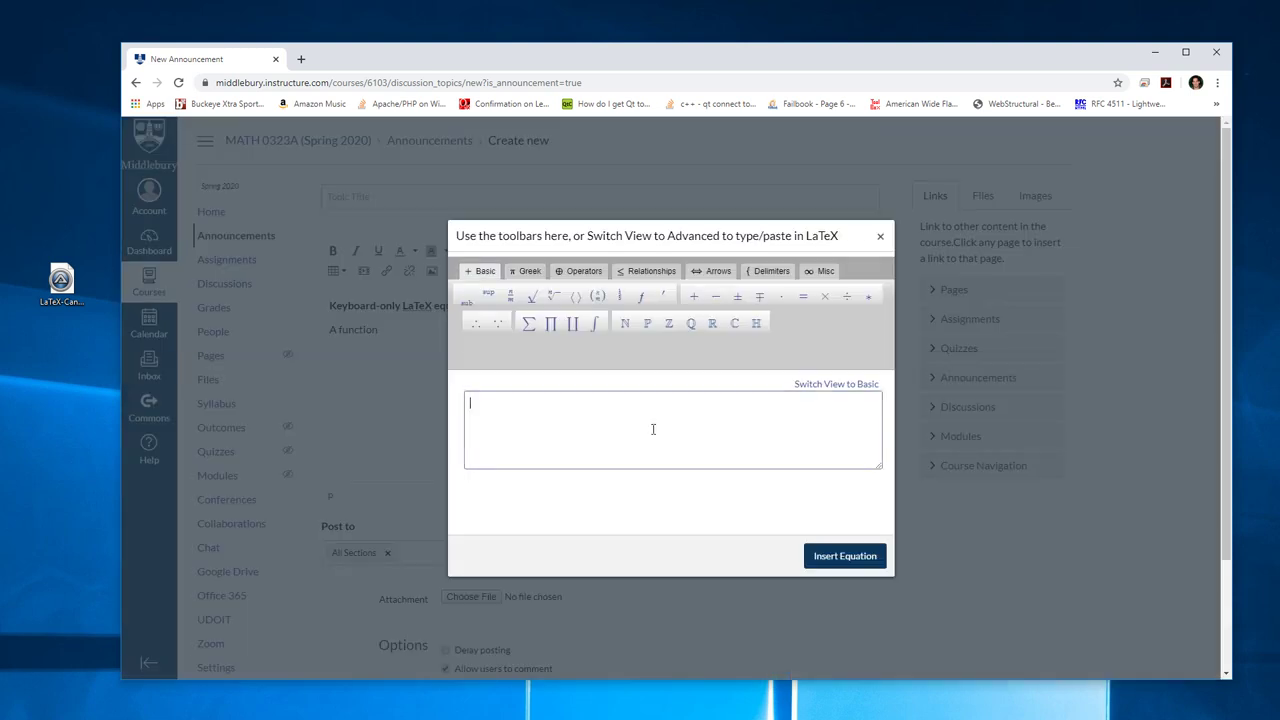
pyautogui.write('f:X\to Y')
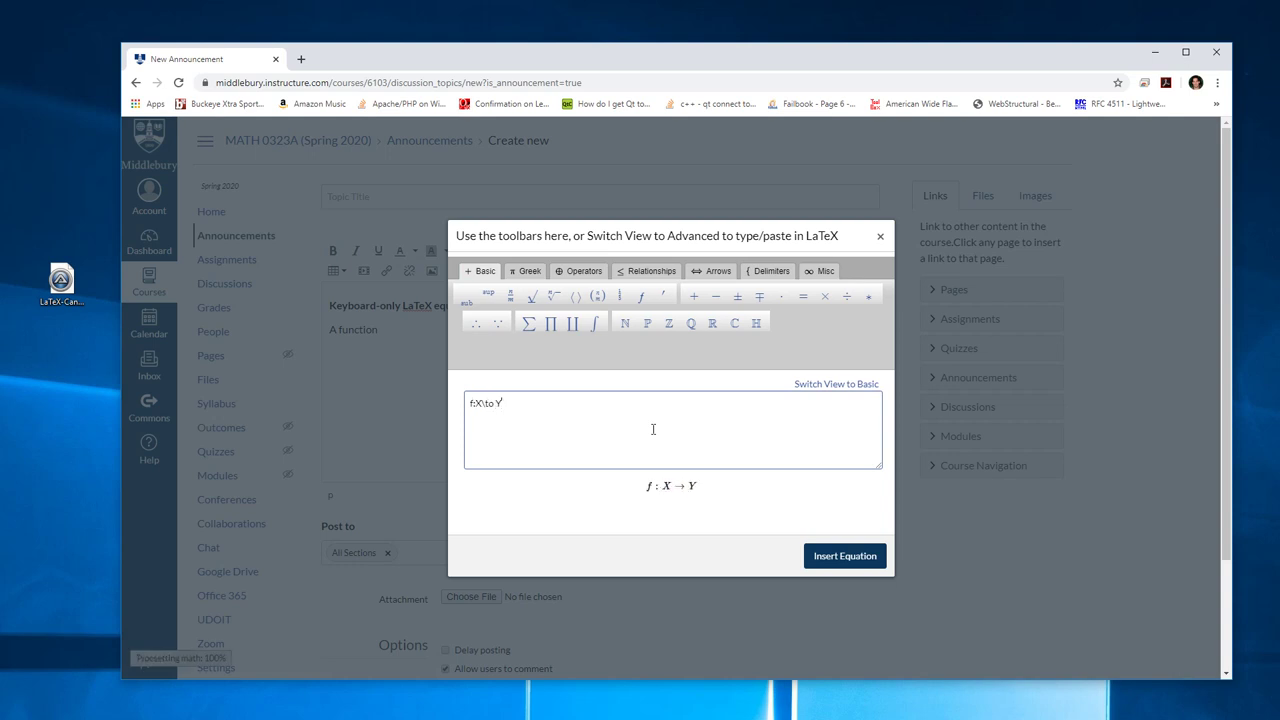
pyautogui.write('-')
pyautogui.press('Tab')
pyautogui.press('Return')
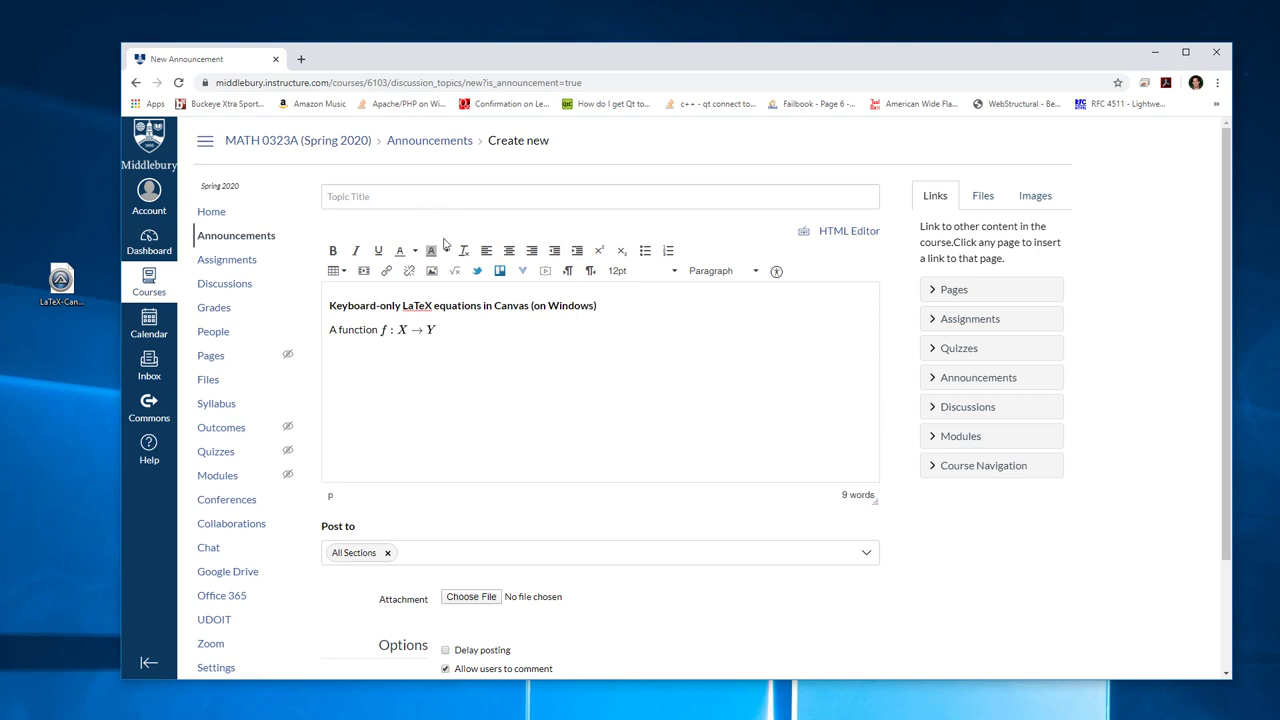
pyautogui.click(455, 271)
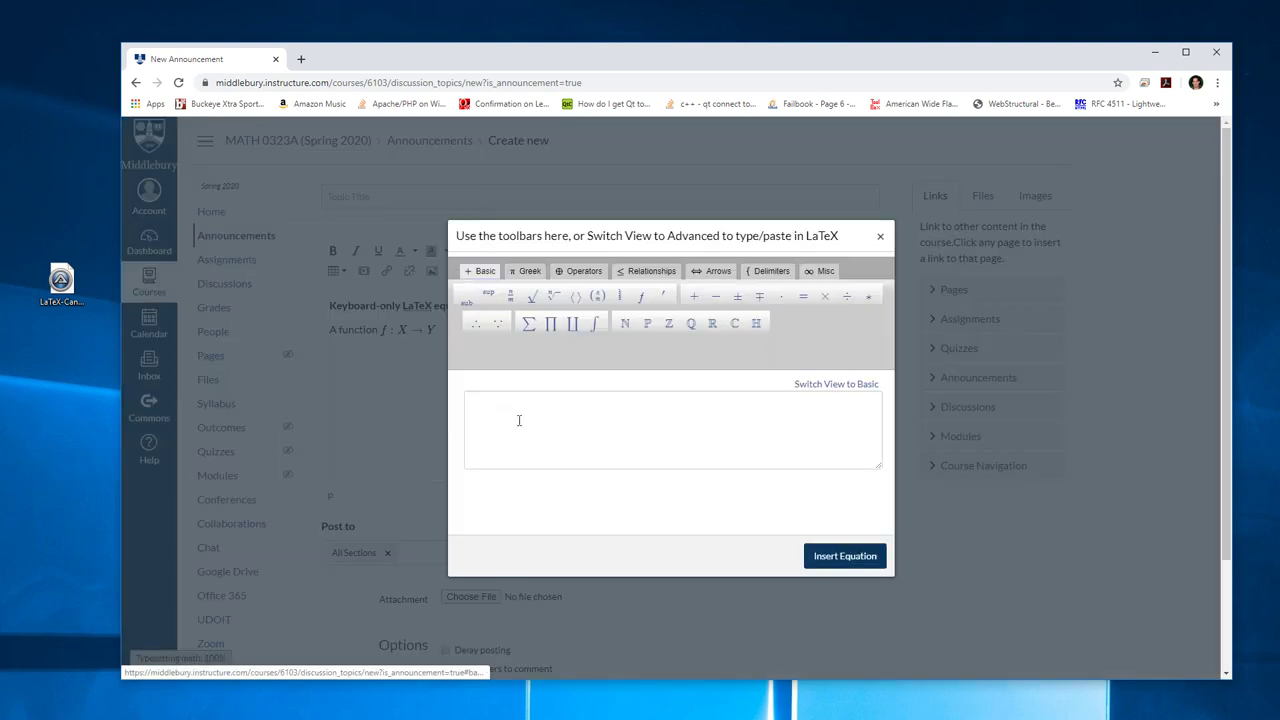
pyautogui.click(574, 421)
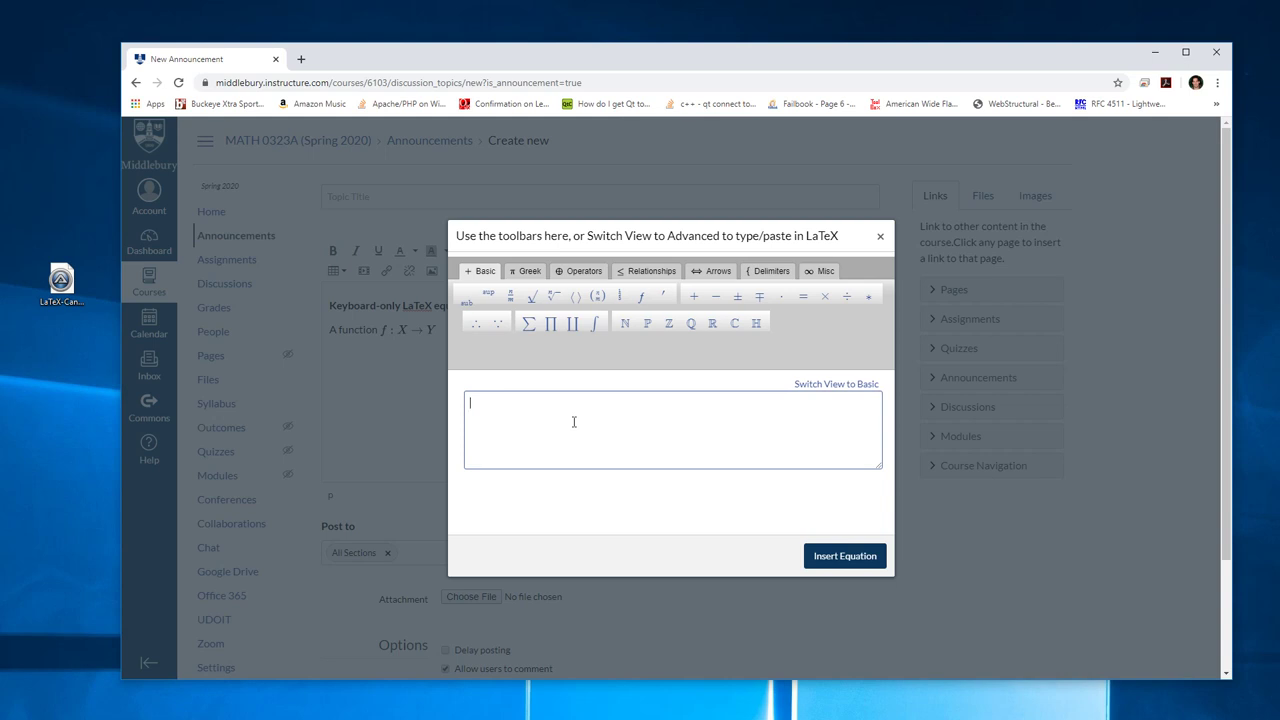
pyautogui.click(880, 238)
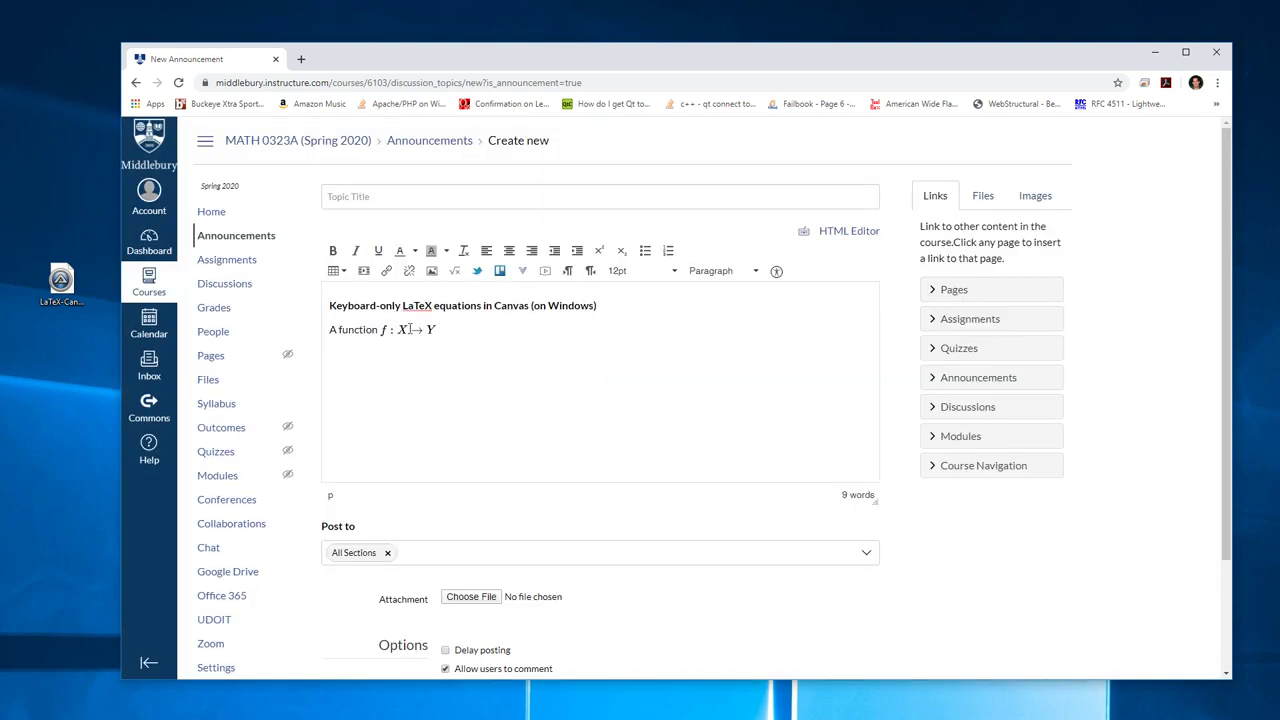
# - Examine the inserted equation's LaTeX source in the equation editor, close it and add a comma after the equation
pyautogui.click(430, 330)
pyautogui.click(455, 271)
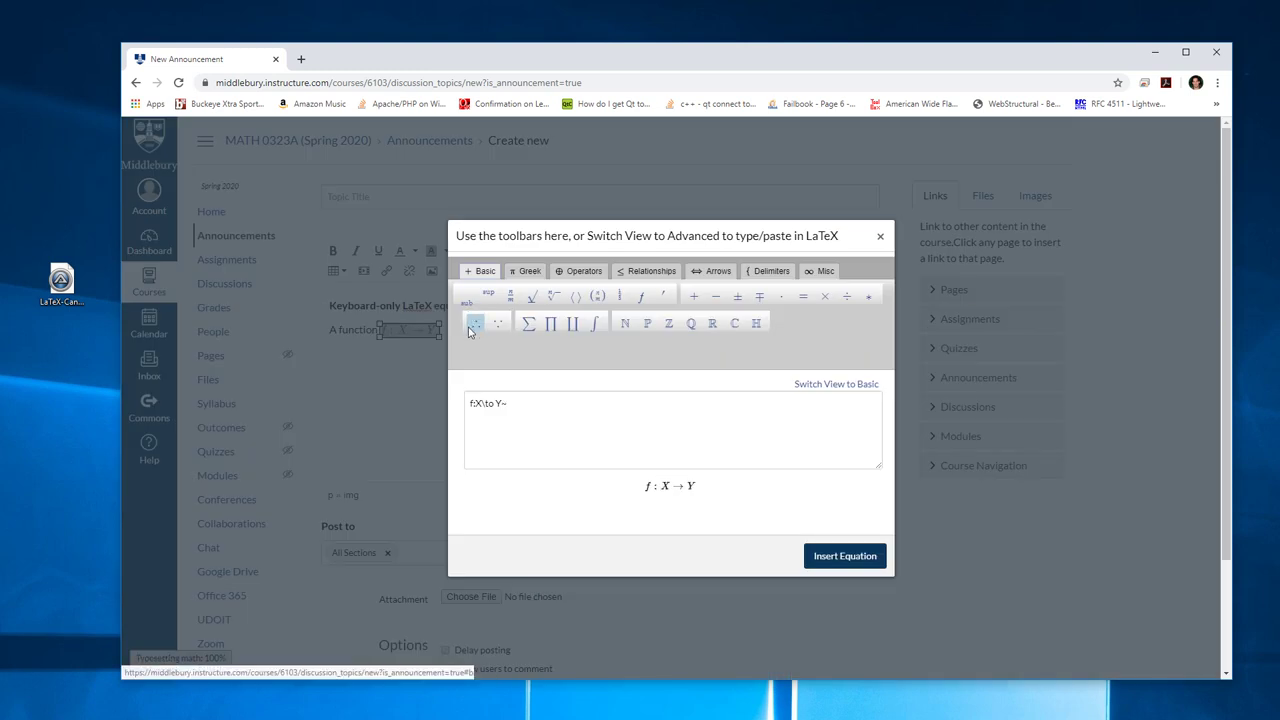
pyautogui.click(512, 403)
pyautogui.write('~')
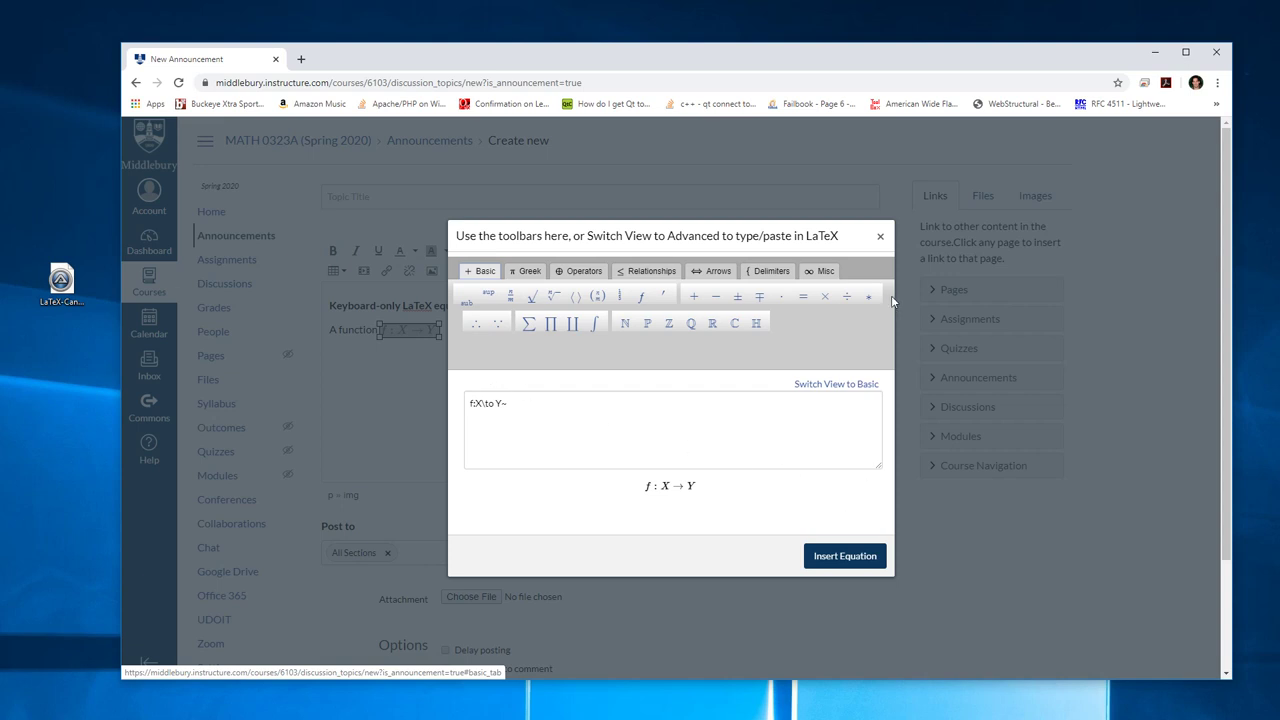
pyautogui.click(879, 237)
pyautogui.click(480, 335)
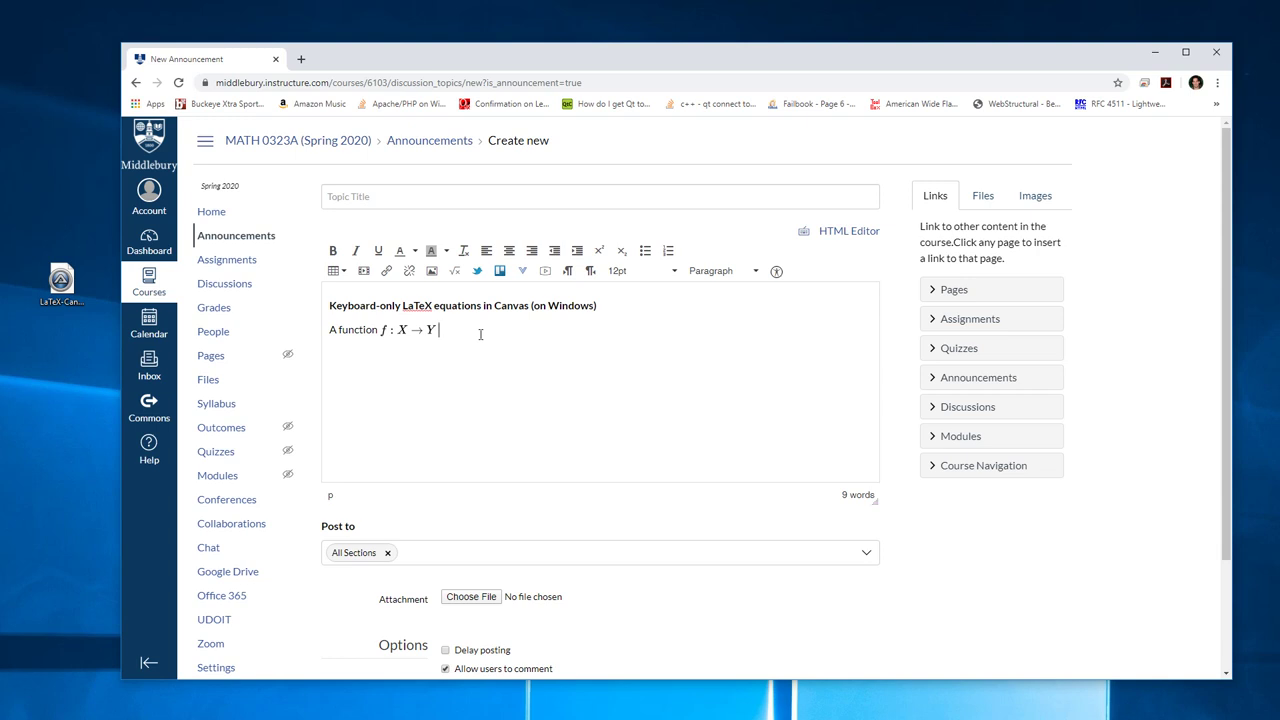
pyautogui.write(',')
# - Open the LaTeX-Canvas.au3 script in SciTE-Lite to examine its code, and close the editor again
pyautogui.click(72, 284)
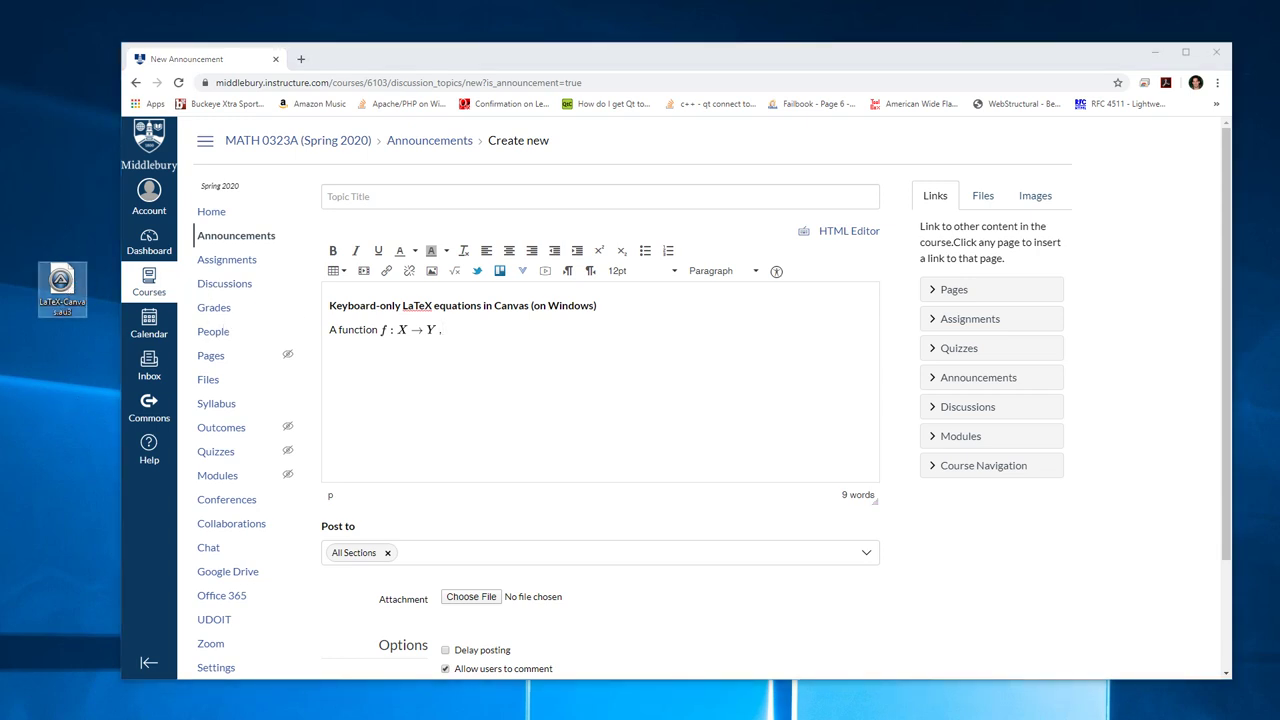
pyautogui.rightClick(64, 270)
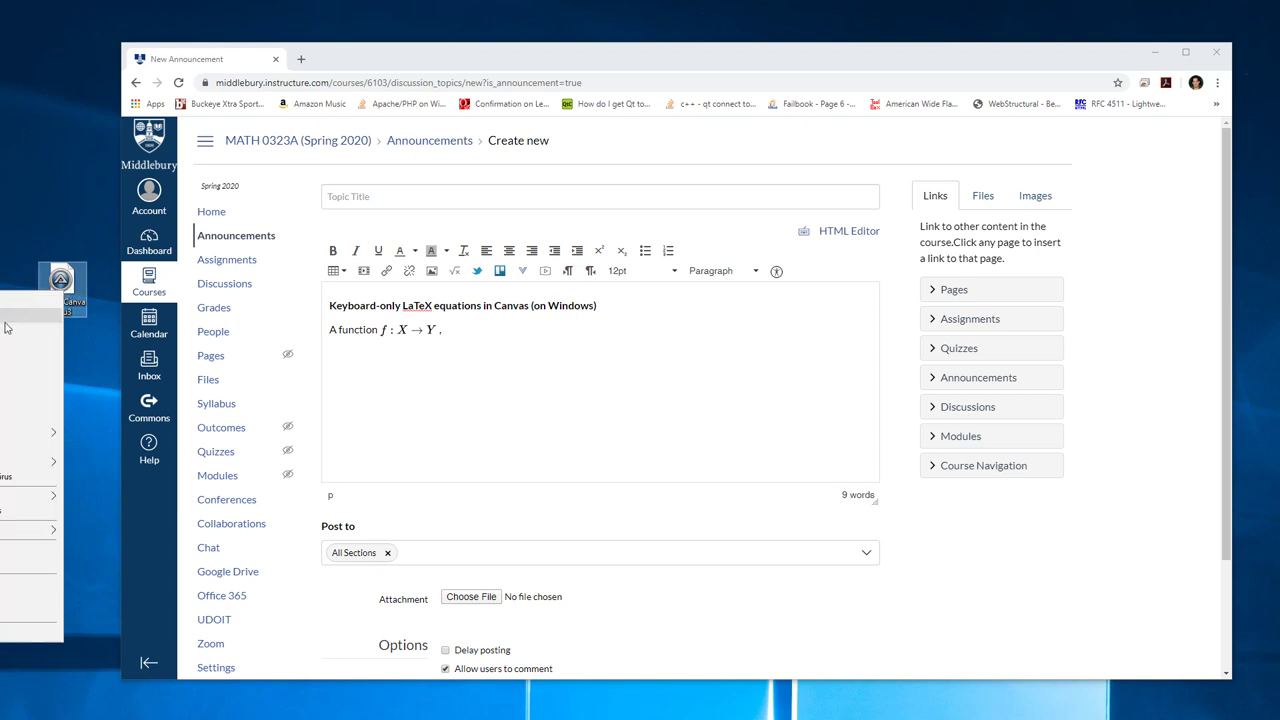
pyautogui.press('Return')
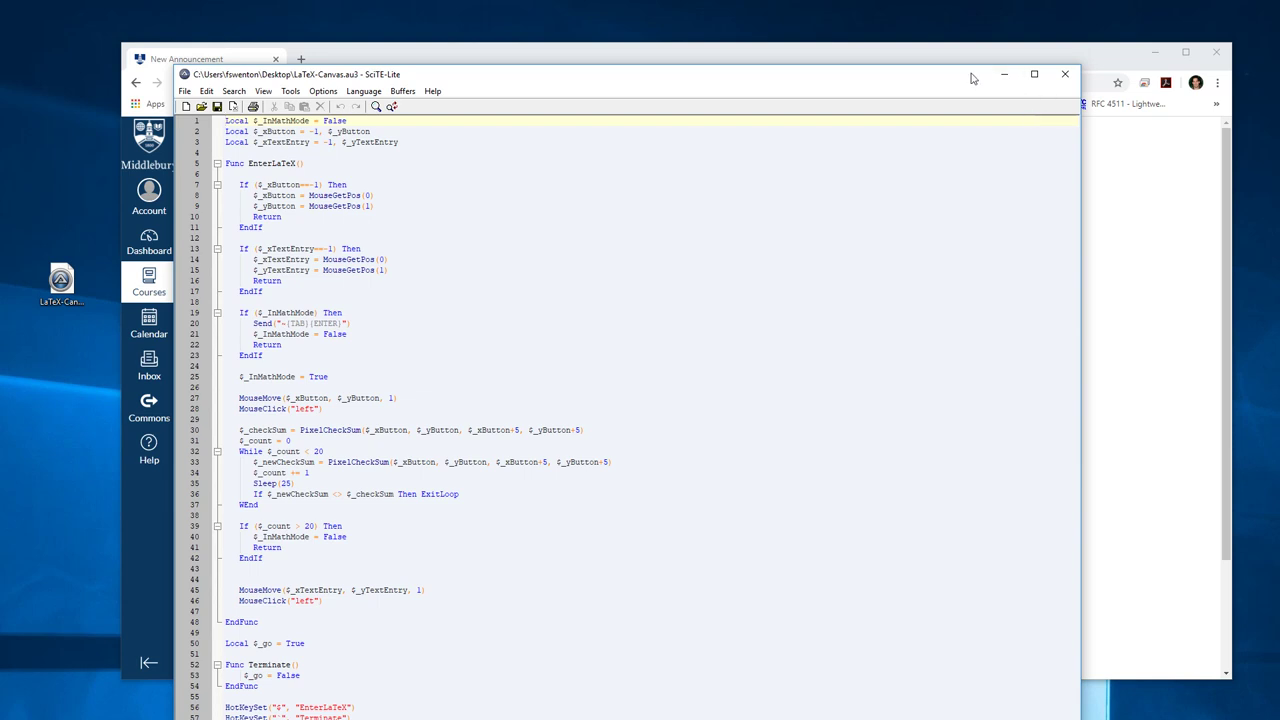
pyautogui.moveTo(970, 78); pyautogui.dragTo(935, 57)
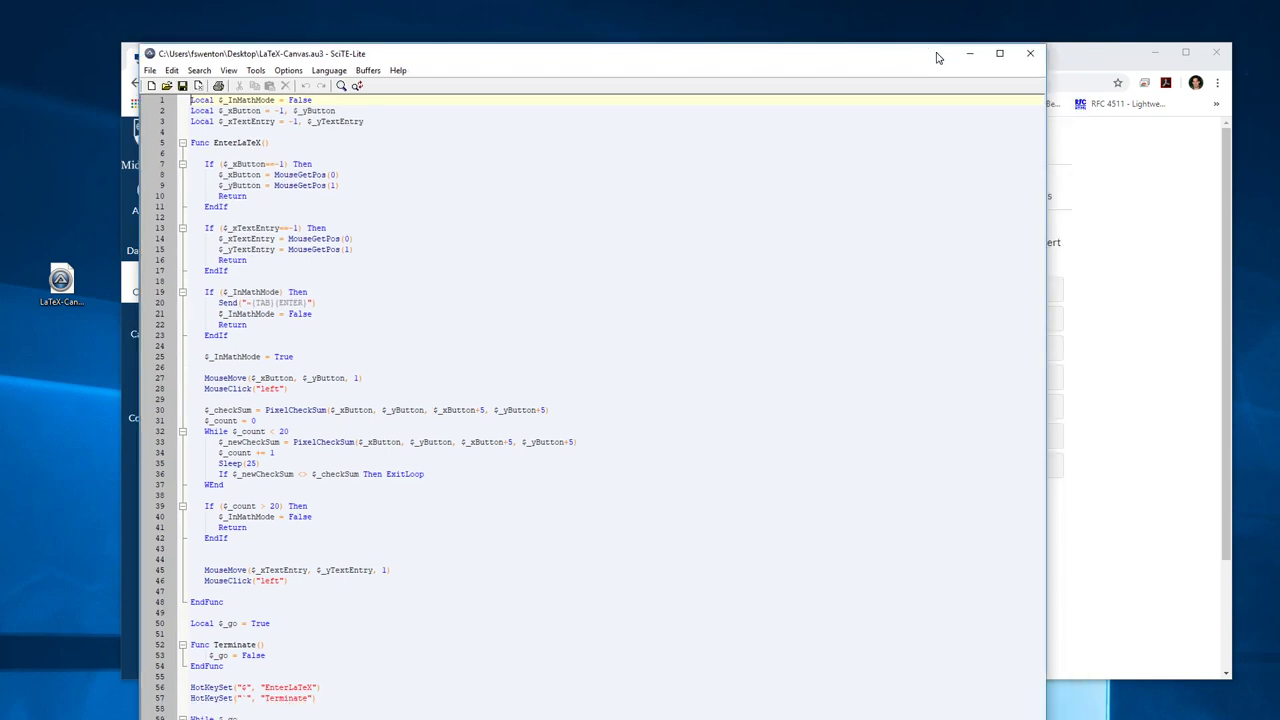
pyautogui.click(1033, 57)
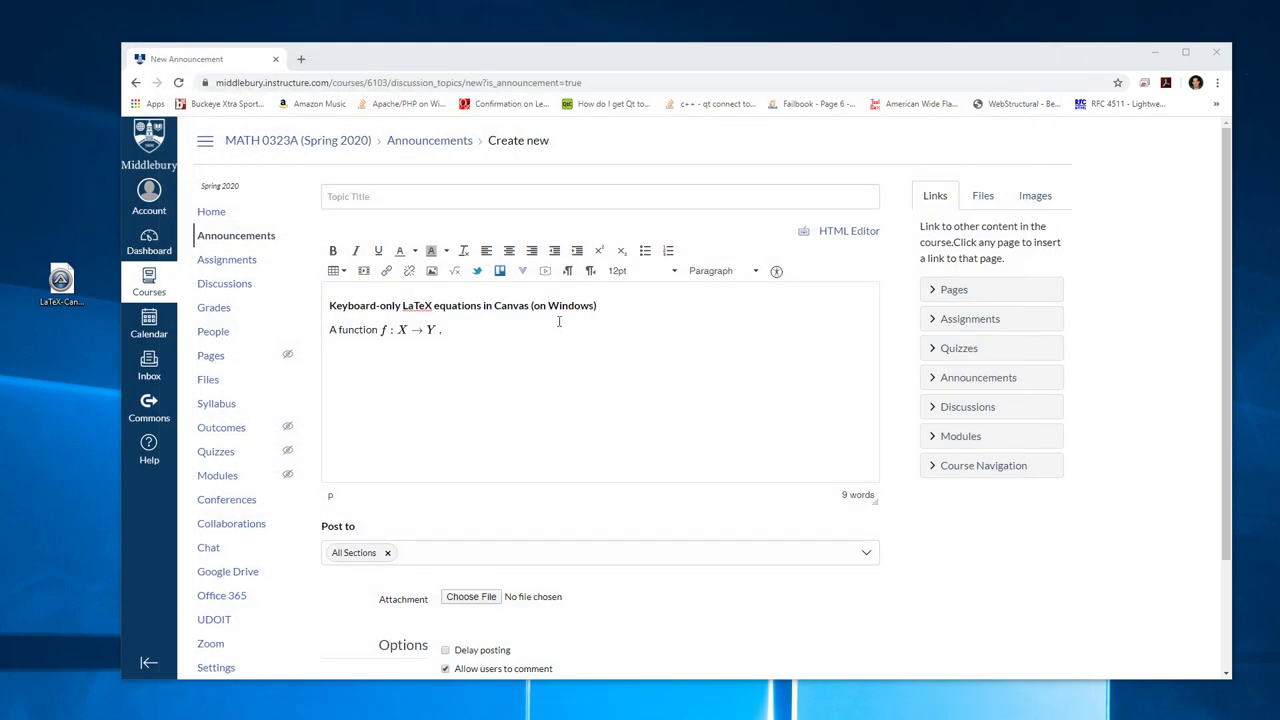
# - Replace the comma after the equation with "is" followed by the word "injective" in bold italics
pyautogui.click(522, 336)
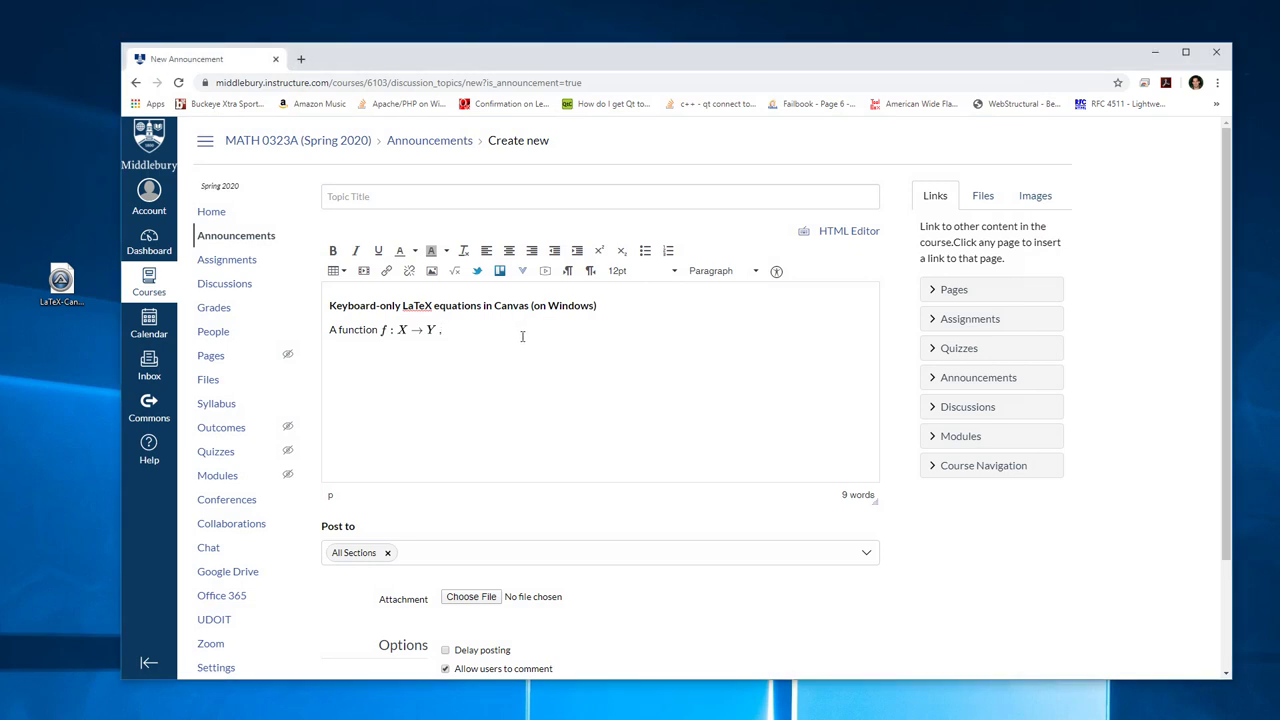
pyautogui.write('is')
pyautogui.hotkey('ctrl', 'i')
pyautogui.hotkey('ctrl', 'b')
pyautogui.write('injective')
pyautogui.hotkey('ctrl', 'b')
# - Continue the sentence after "injective" with "means that" in regular text, without bold or italics
pyautogui.write('means that')
pyautogui.press('BackSpace')
pyautogui.press('BackSpace')
pyautogui.press('BackSpace')
pyautogui.press('BackSpace')
pyautogui.press('BackSpace')
pyautogui.press('BackSpace')
pyautogui.press('BackSpace')
pyautogui.press('BackSpace')
pyautogui.press('BackSpace')
pyautogui.press('BackSpace')
pyautogui.hotkey('ctrl', 'i')
pyautogui.write('means that')
# - Insert the inline LaTeX equation f(x)=f(y)\implies x=y~ after "means that" with the equation editor
pyautogui.click(455, 271)
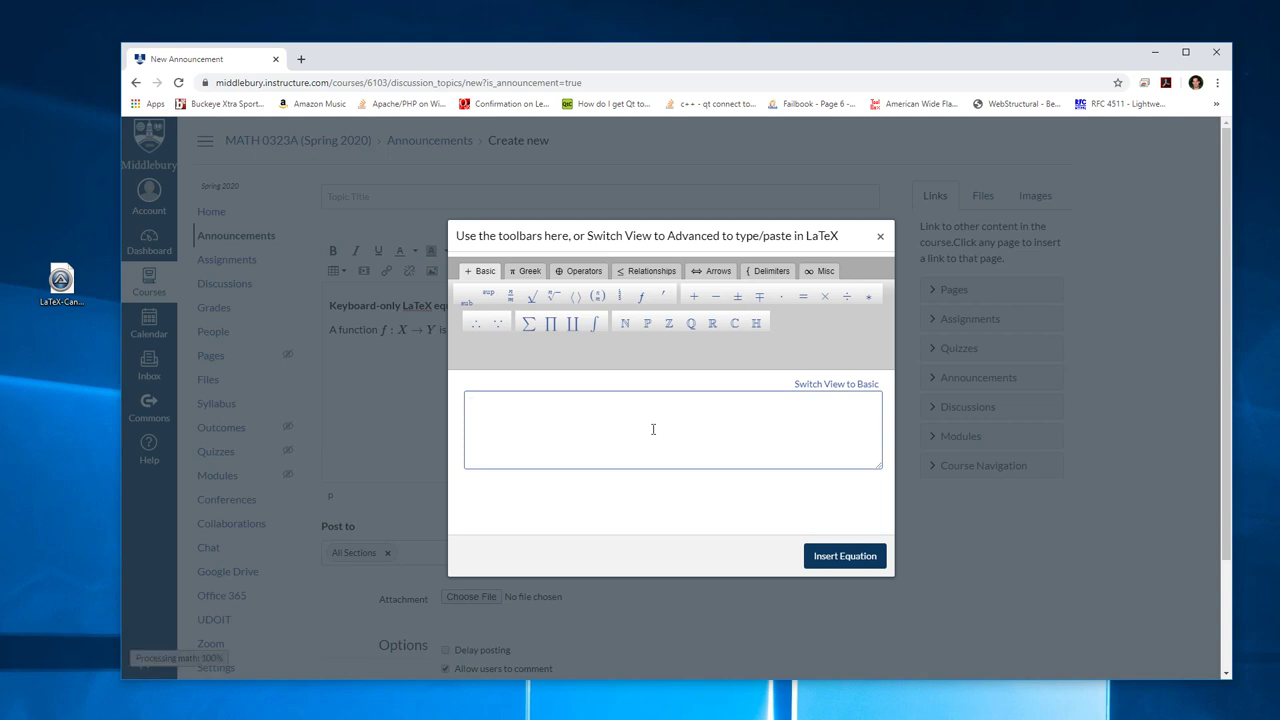
pyautogui.write('f(x)=f(y)\\implies ')
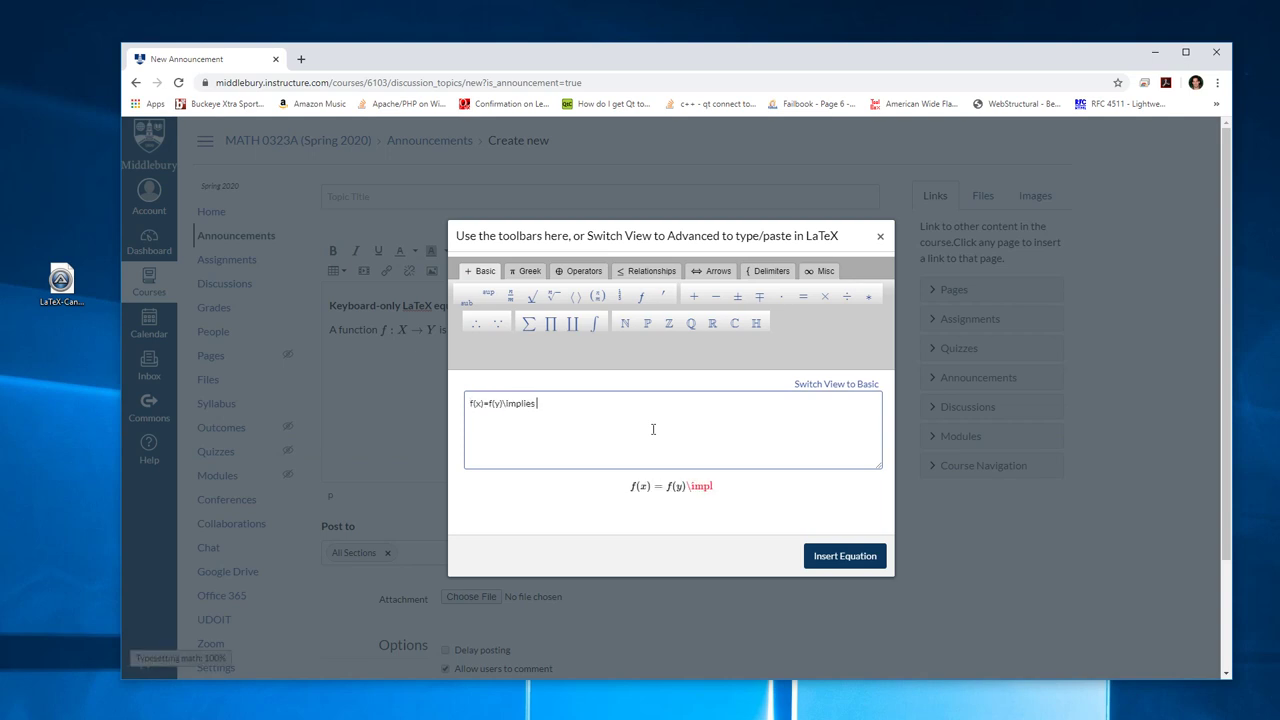
pyautogui.write('x=y-')
pyautogui.press('Tab')
pyautogui.press('Return')
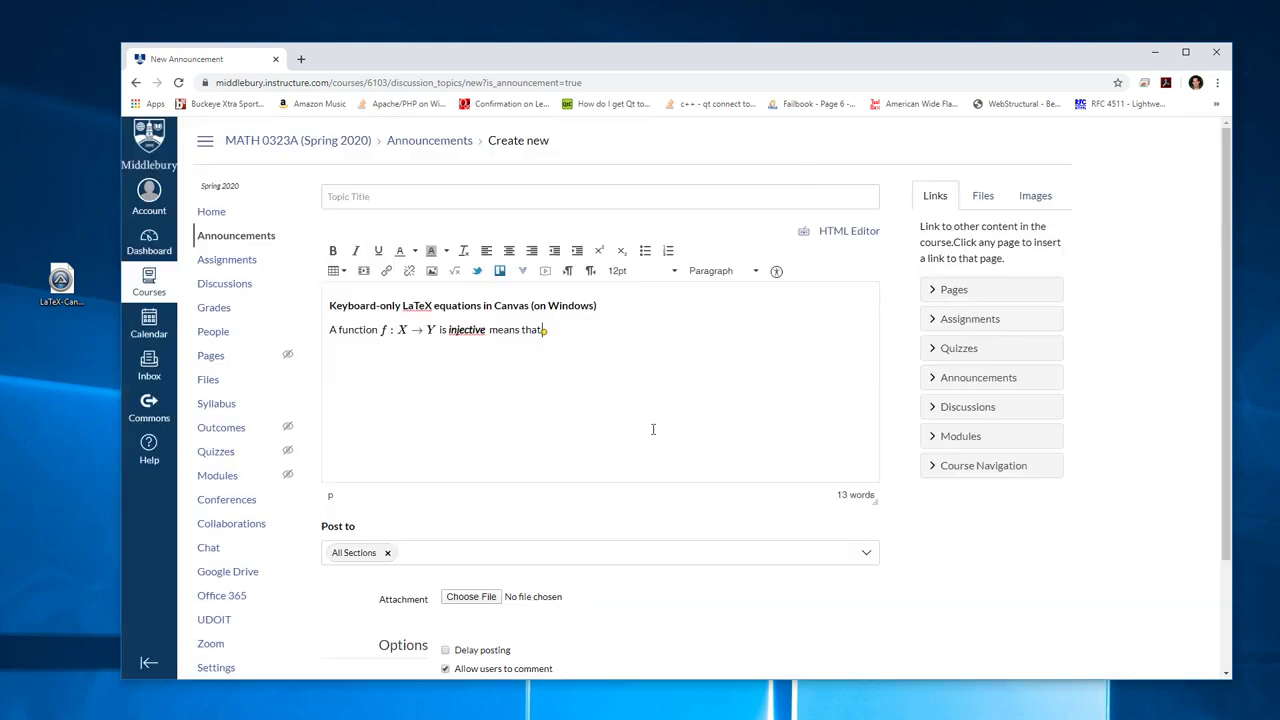